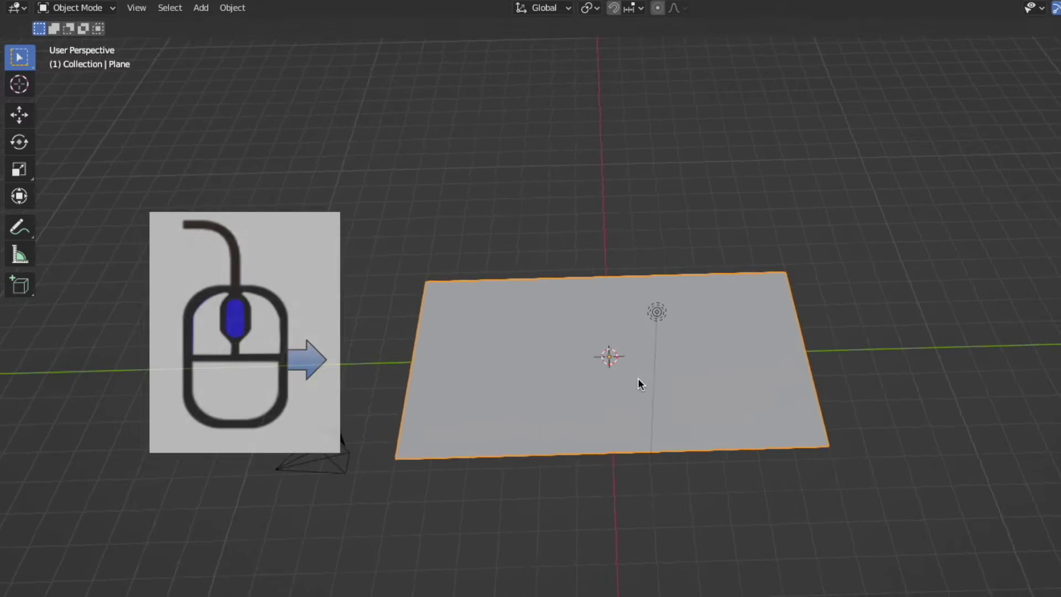
Enter Edit Mode with edge selection, select the plane's left edge and start extruding it
mouse_move(638, 378)
middle_down()
mouse_move(813, 395)
mouse_move(808, 405)
middle_up()
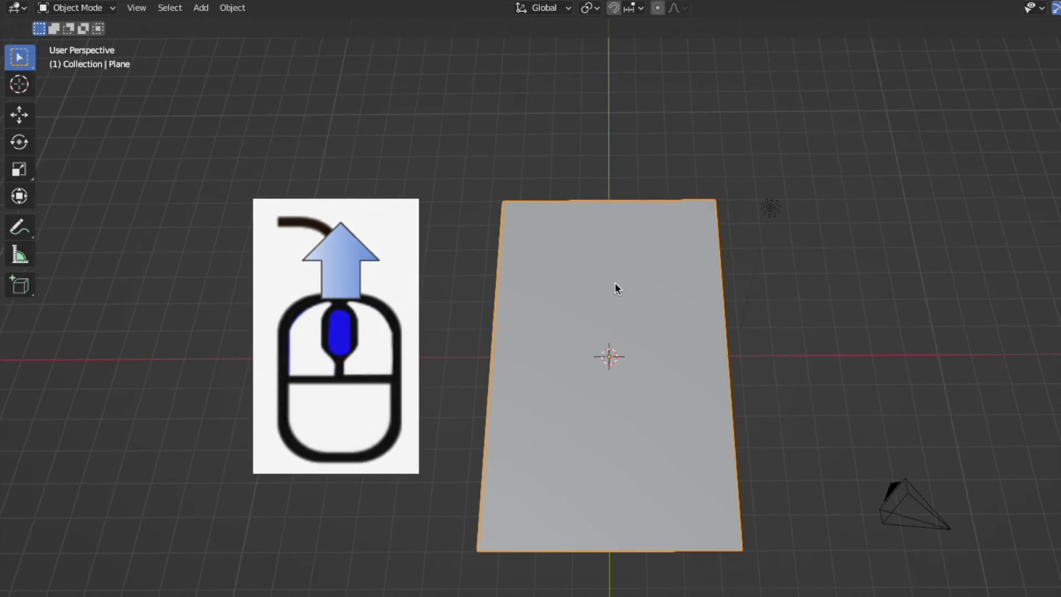
click(101, 9)
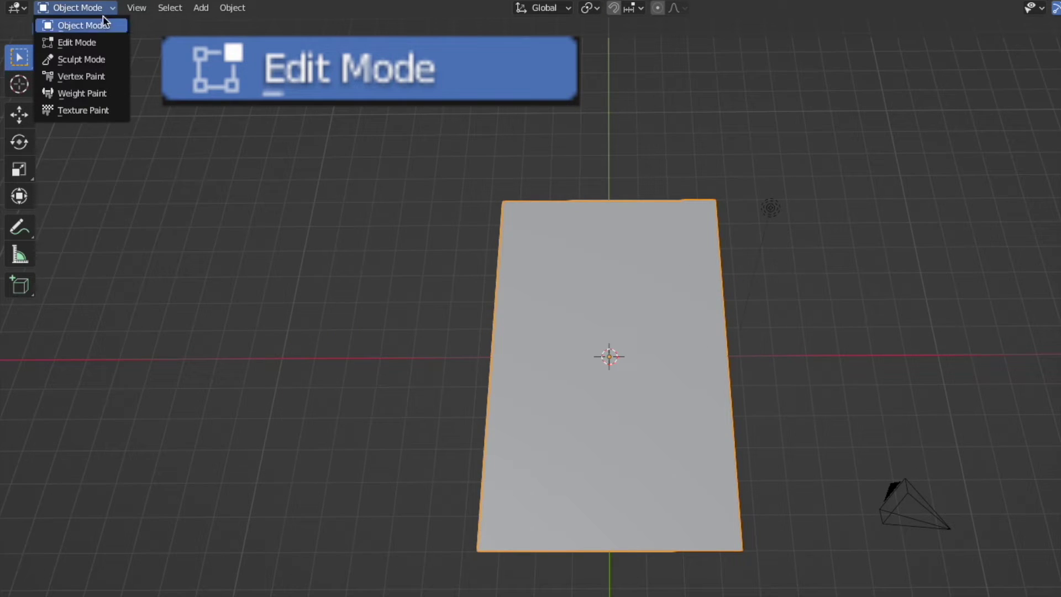
click(104, 43)
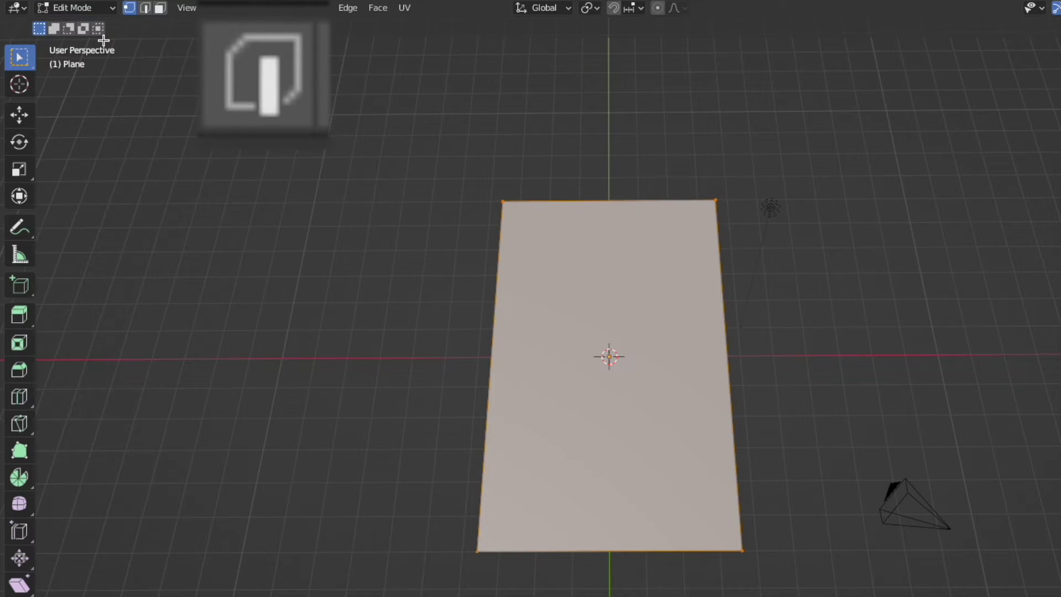
click(146, 11)
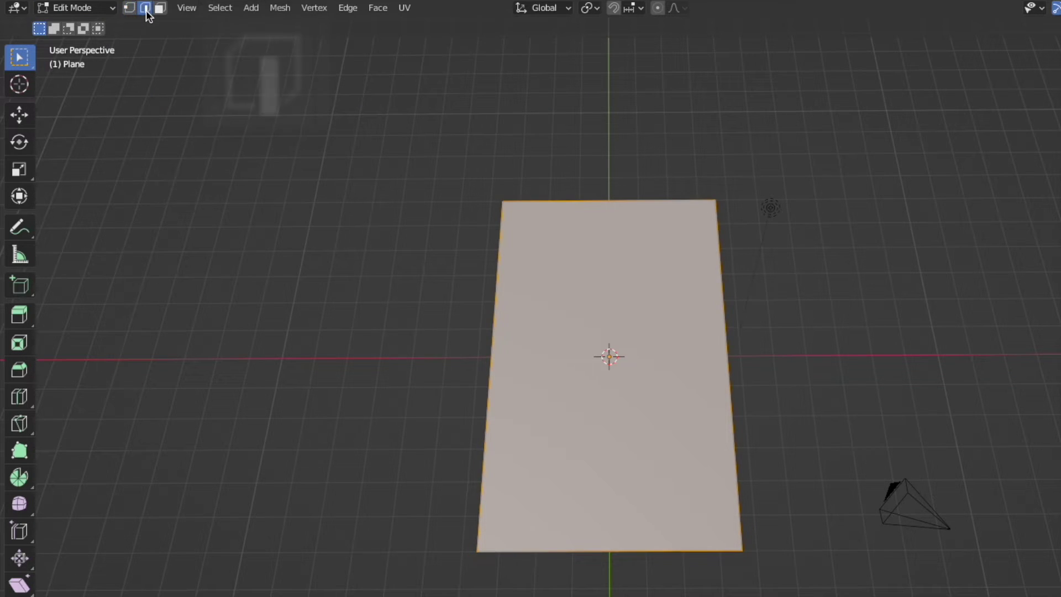
click(497, 294)
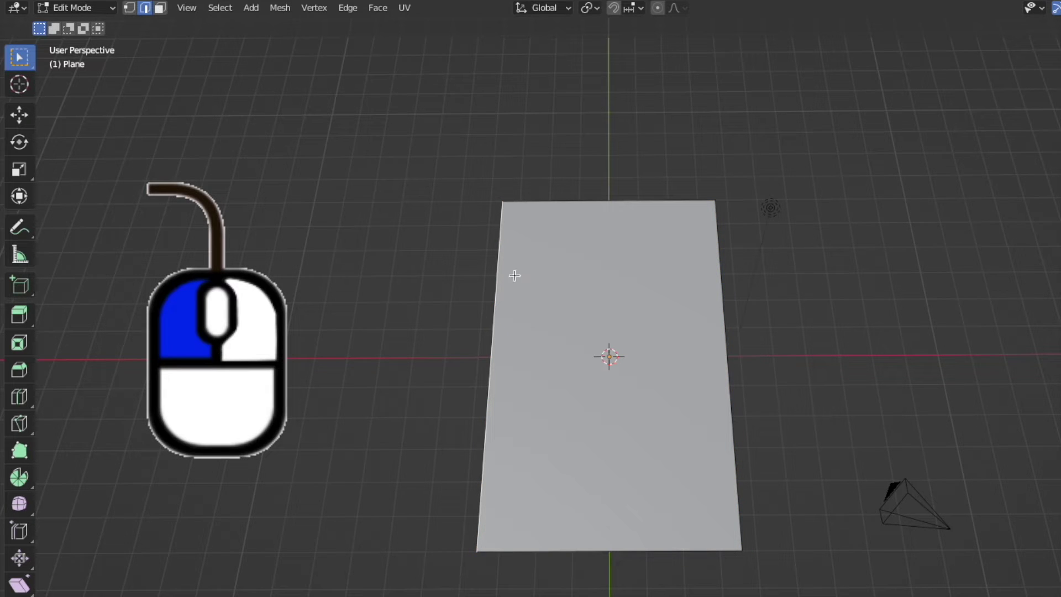
key(e)
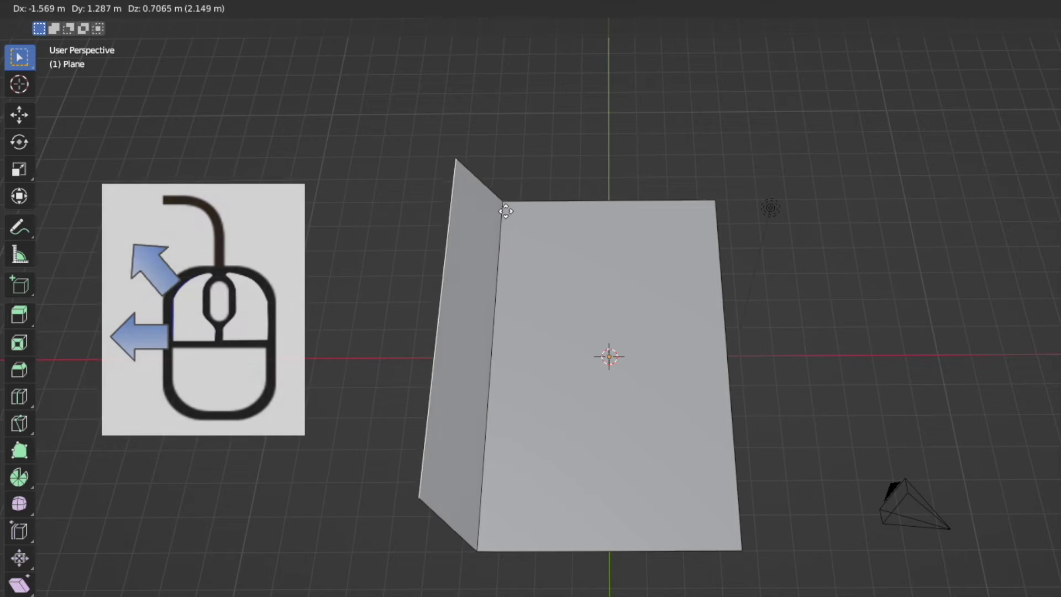
Finish the left-edge extrusion, then extrude the right edge into a second angled wall
click(472, 172)
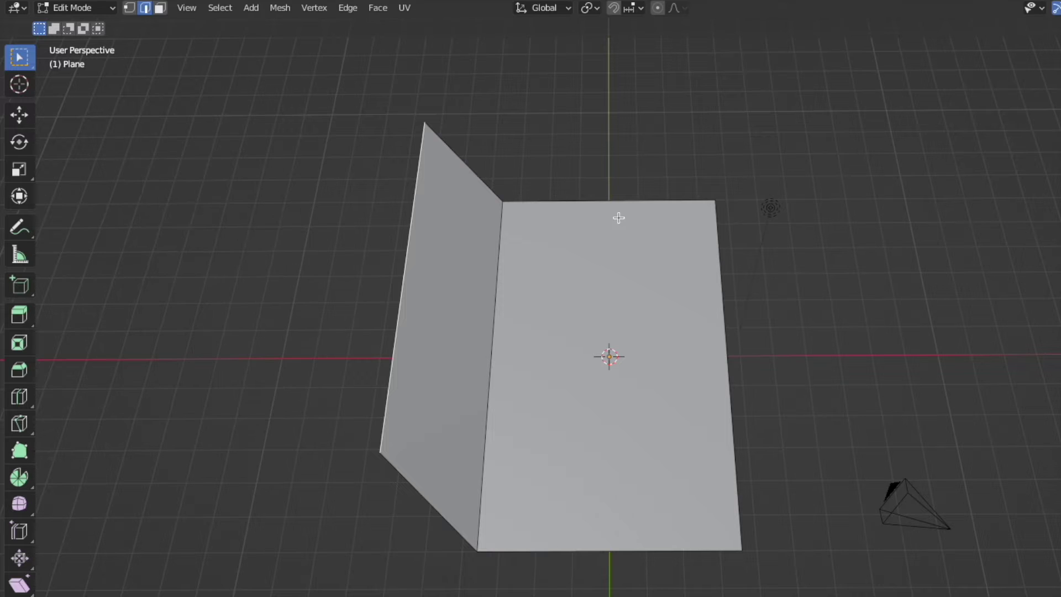
click(725, 306)
key(e)
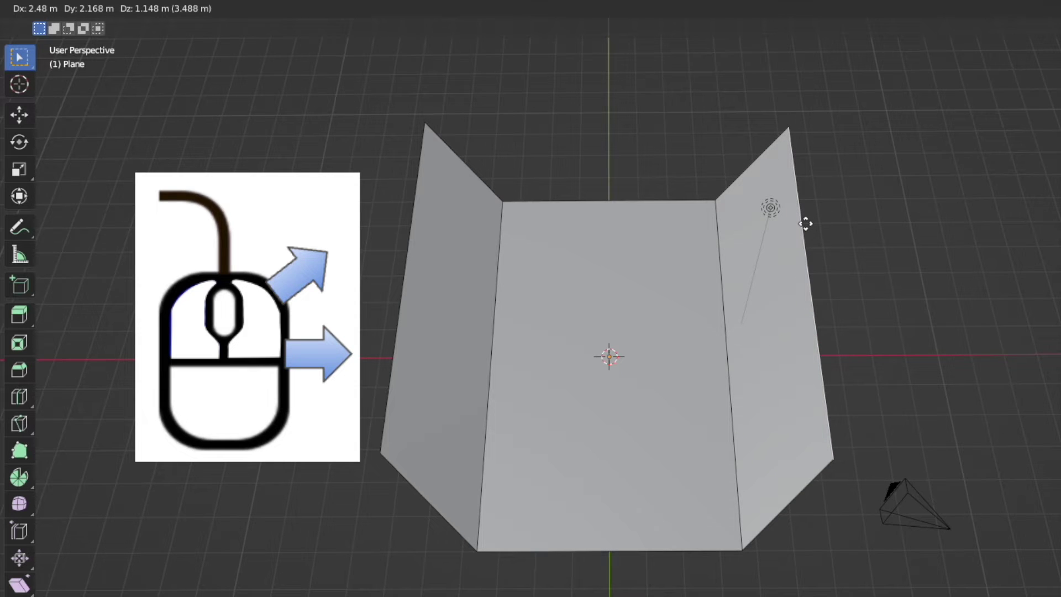
click(805, 223)
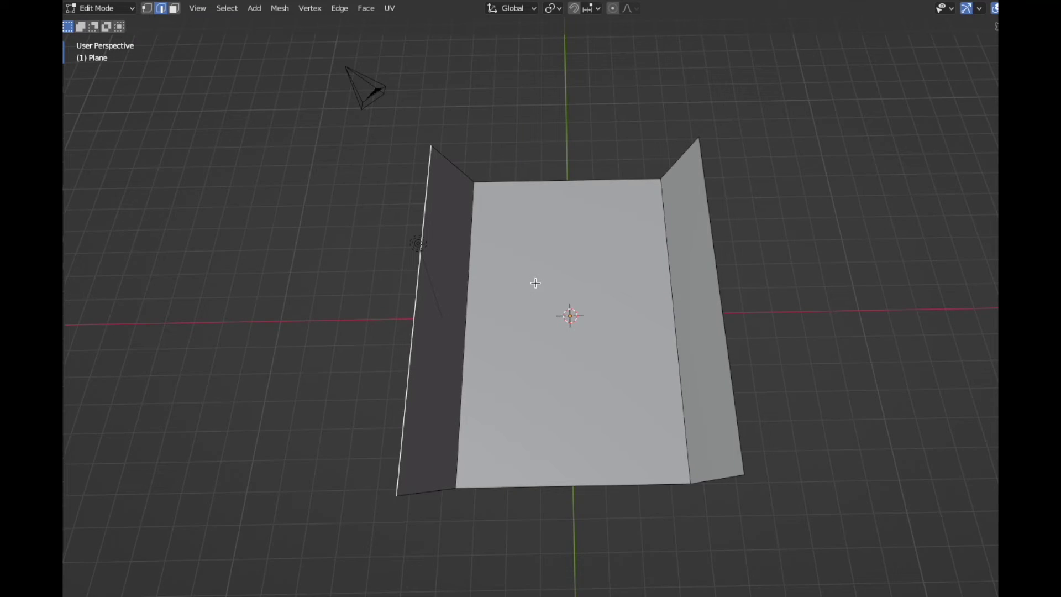
Move the left and right walls' top edges higher and outward
middle_drag(533, 272, 529, 196)
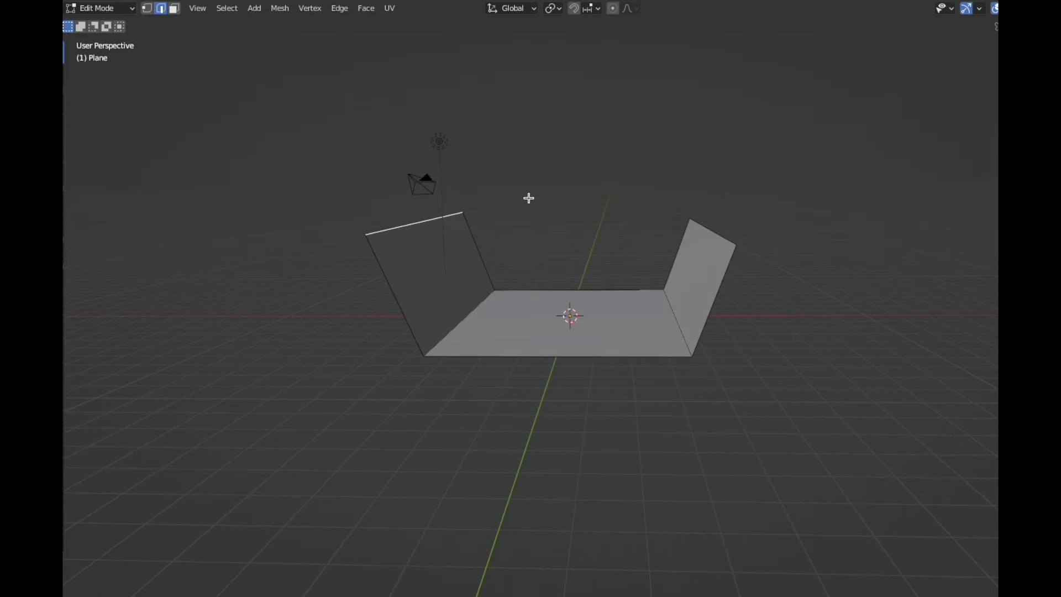
scroll(531, 214, up, 2)
scroll(482, 210, up, 2)
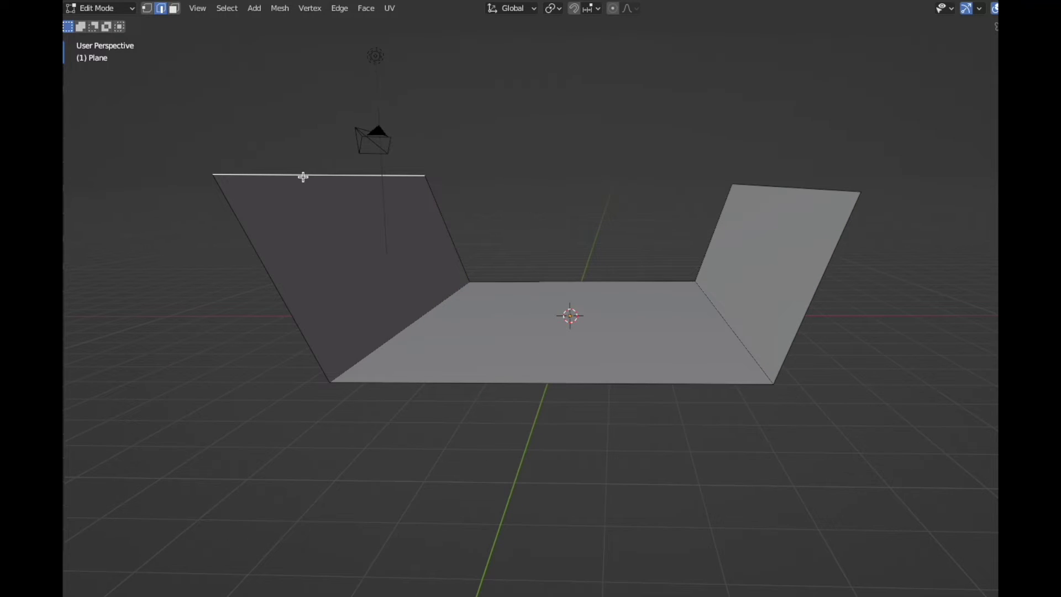
key(g)
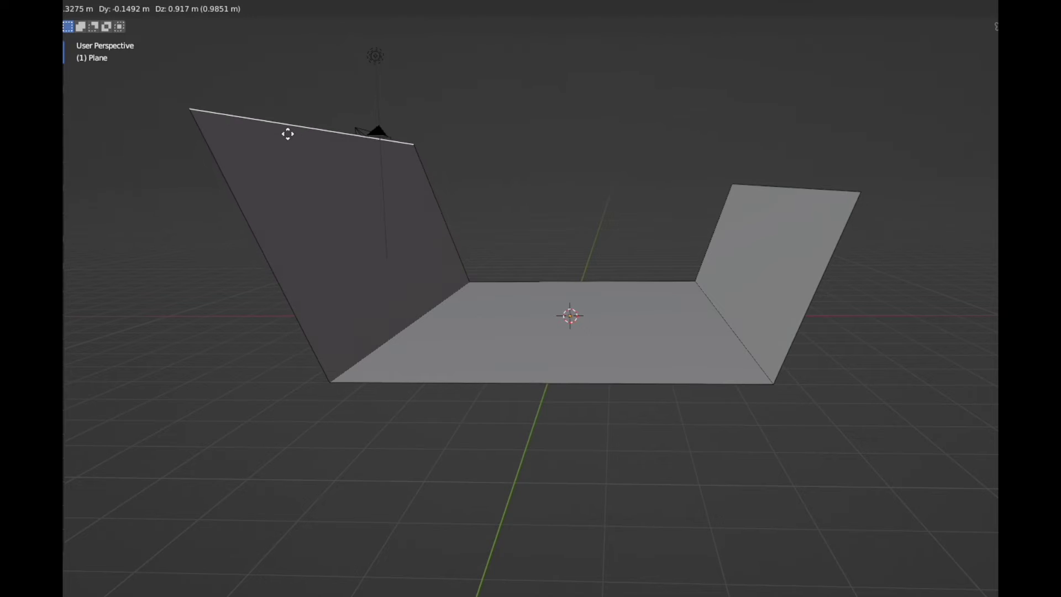
click(288, 133)
click(814, 192)
key(g)
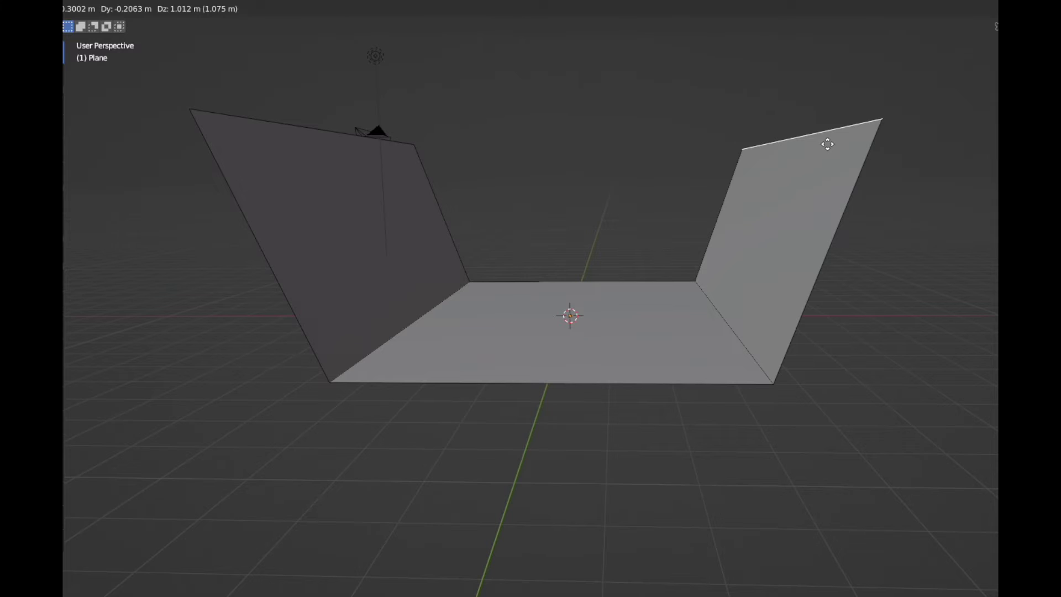
click(826, 143)
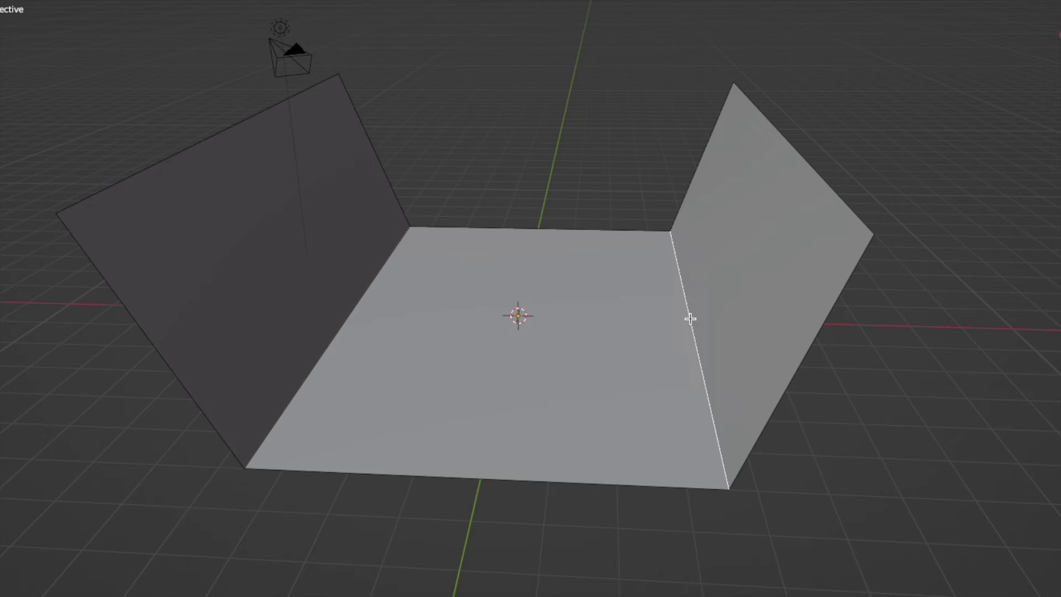
Bevel the floor–right wall edge with 5 segments, then start beveling the floor–left wall edge
key(ctrl+b)
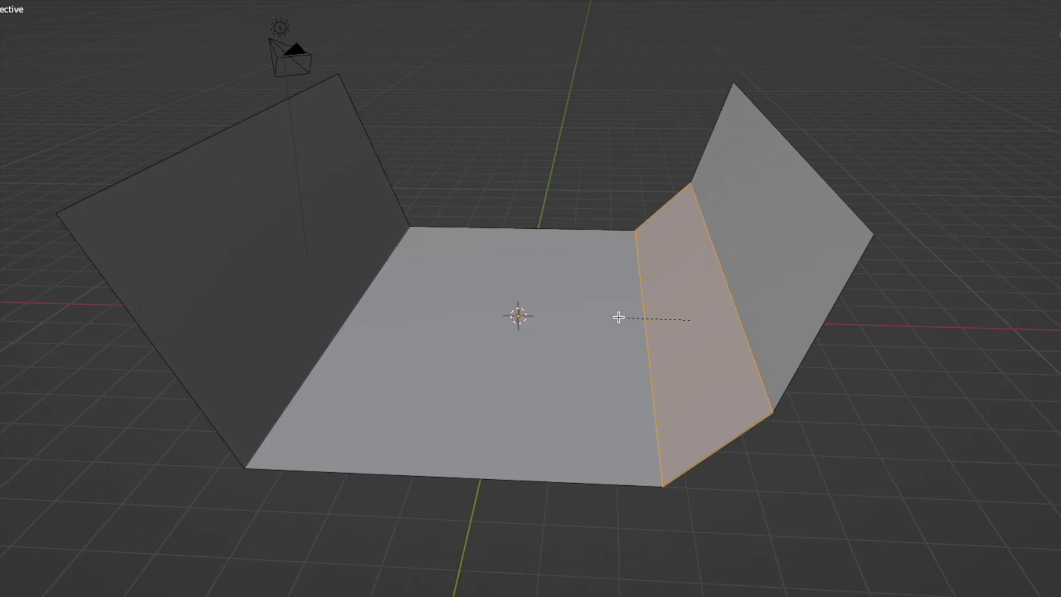
scroll(622, 317, up, 2)
scroll(622, 317, up, 1)
scroll(621, 317, up, 1)
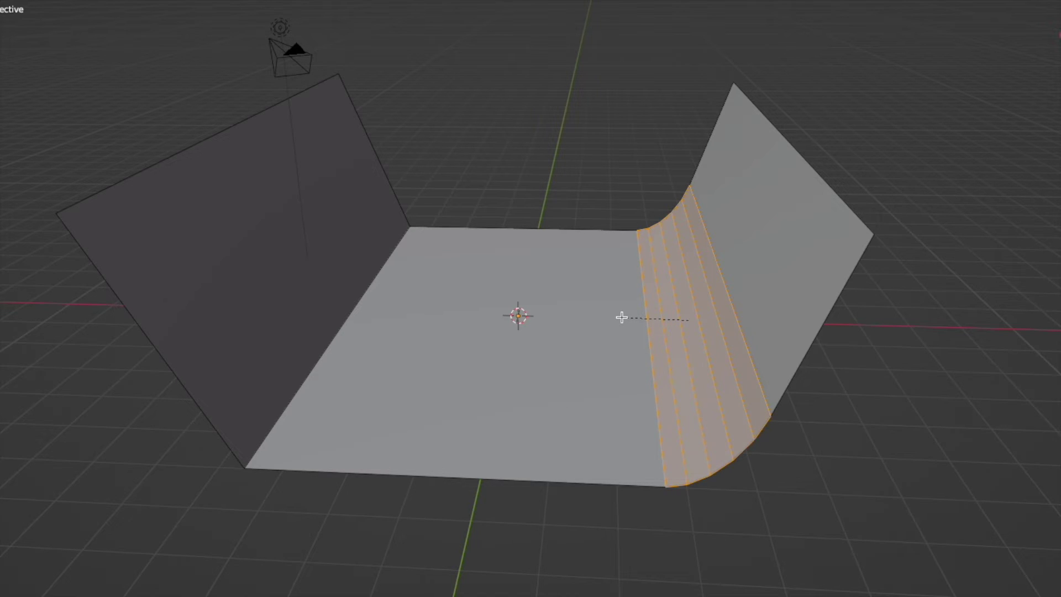
click(343, 321)
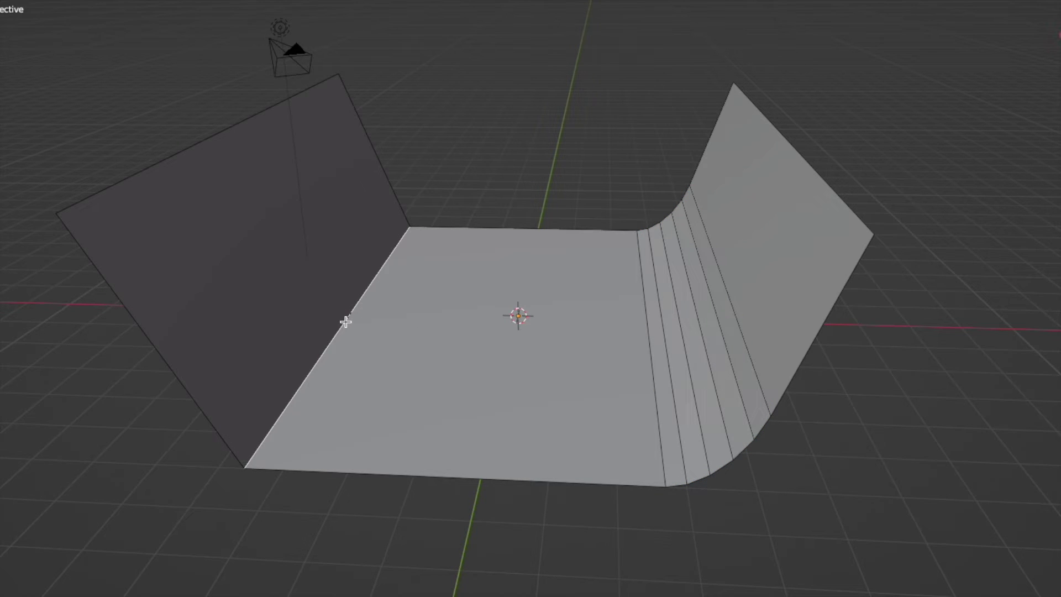
key(ctrl+b)
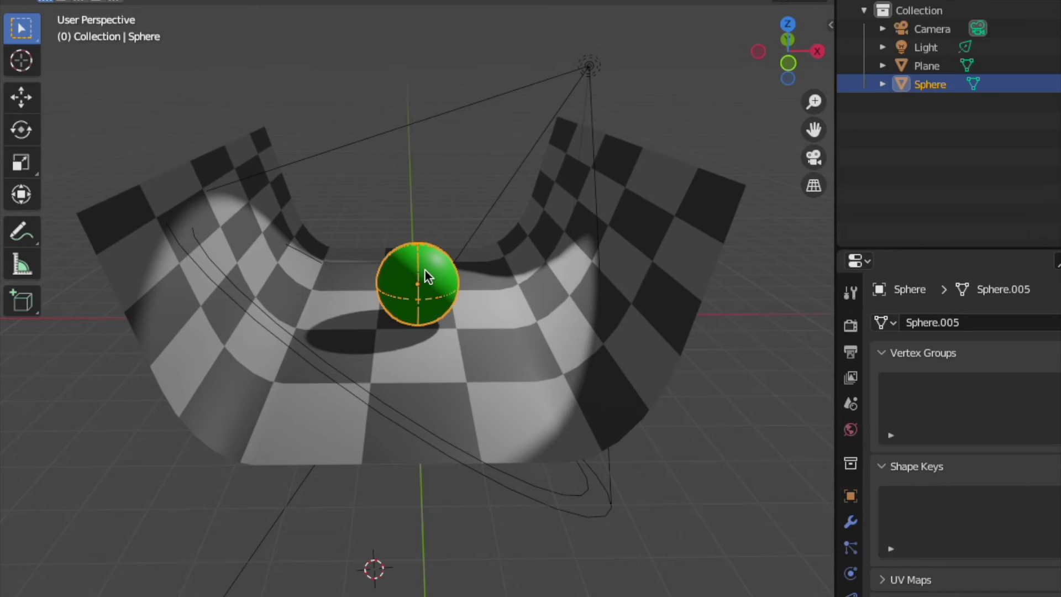
Duplicate the green sphere and raise the copy straight up along Z
right_click(428, 275)
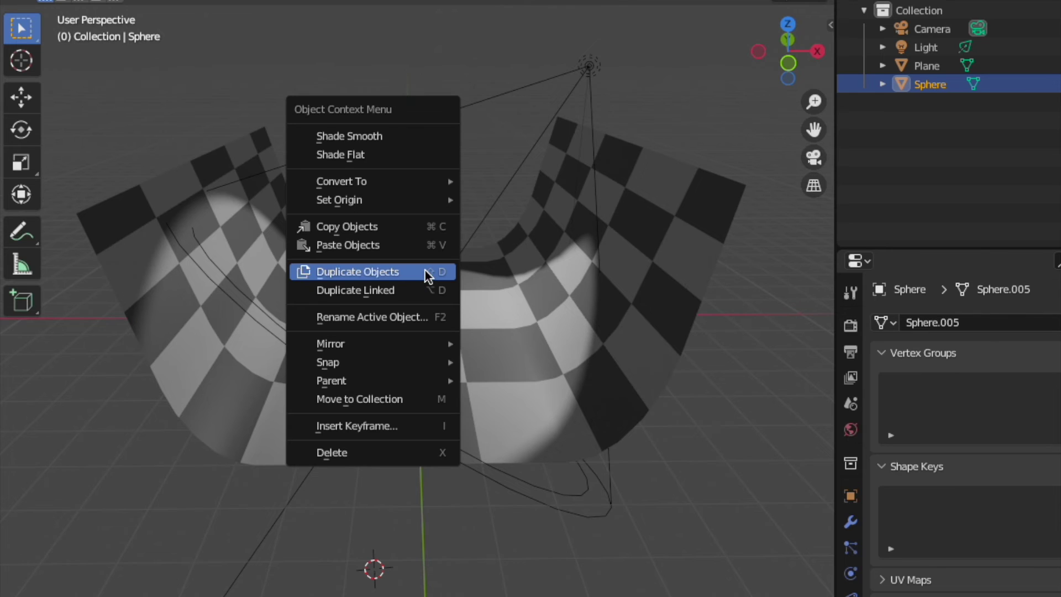
click(426, 270)
key(z)
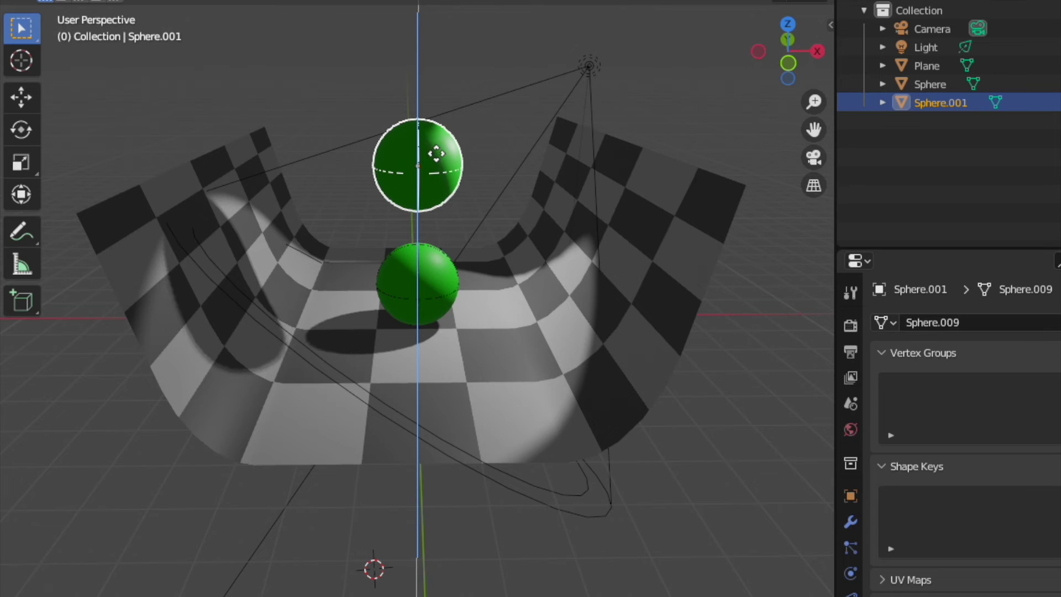
click(436, 149)
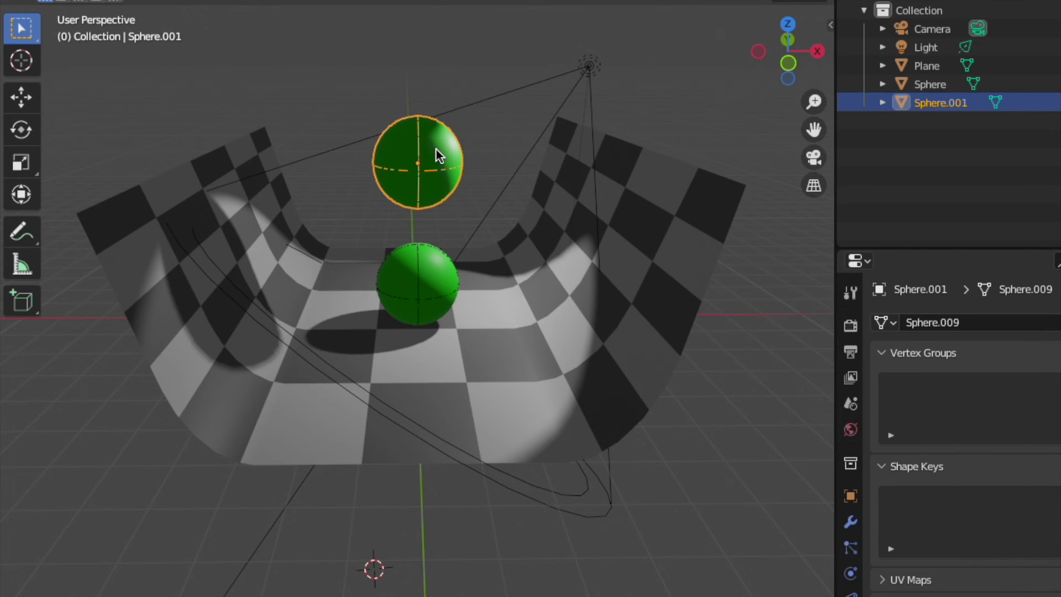
Slide the copied sphere along X to sit above the ramp's right side
key(g)
key(x)
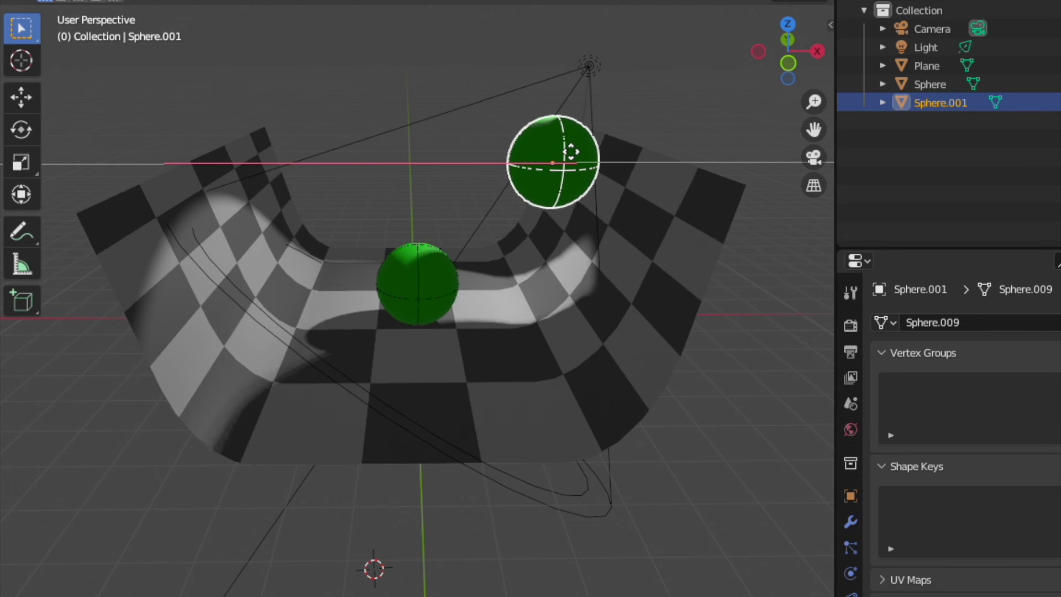
click(573, 152)
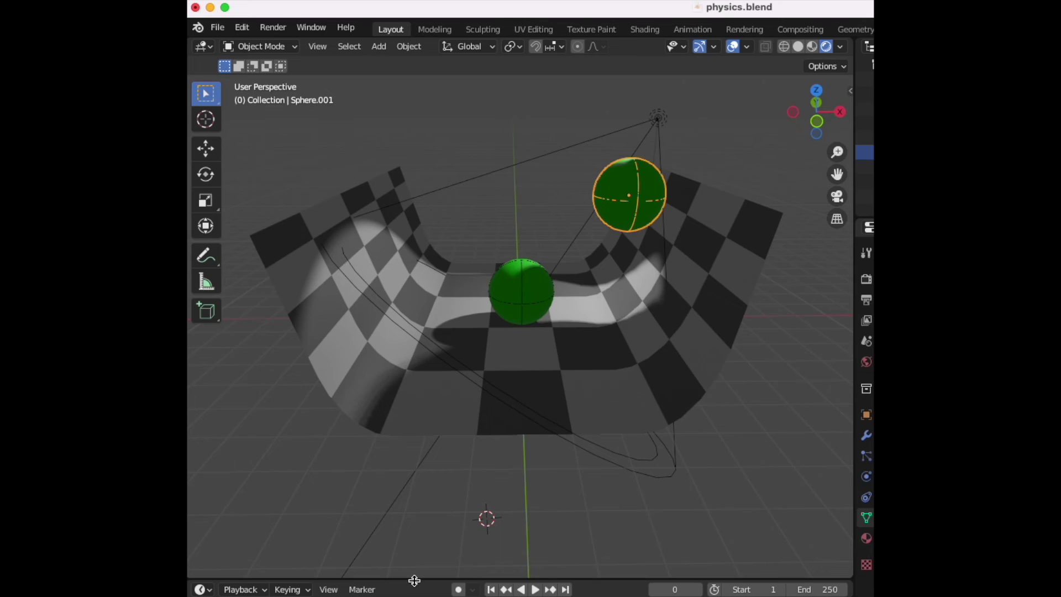
Enlarge the timeline and play the animation to watch both spheres roll
mouse_move(415, 578)
mouse_down()
mouse_move(427, 418)
mouse_move(429, 438)
mouse_up()
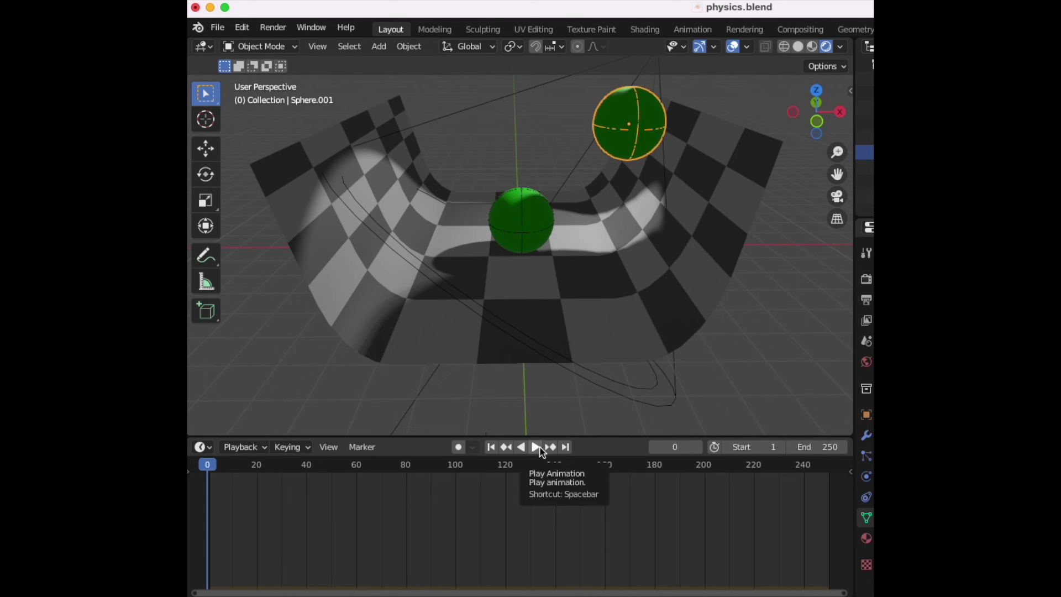
click(536, 447)
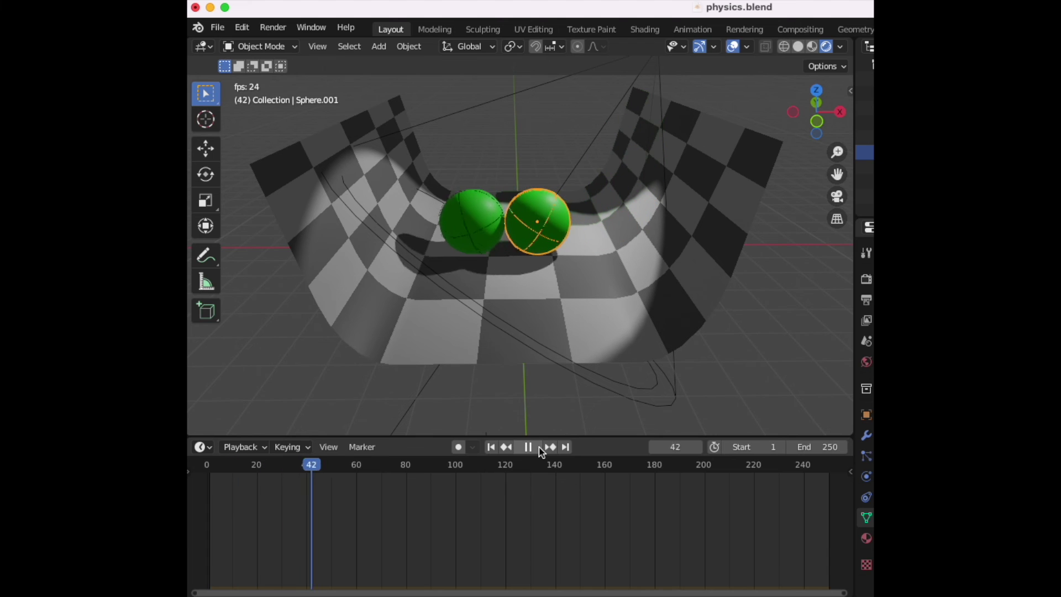